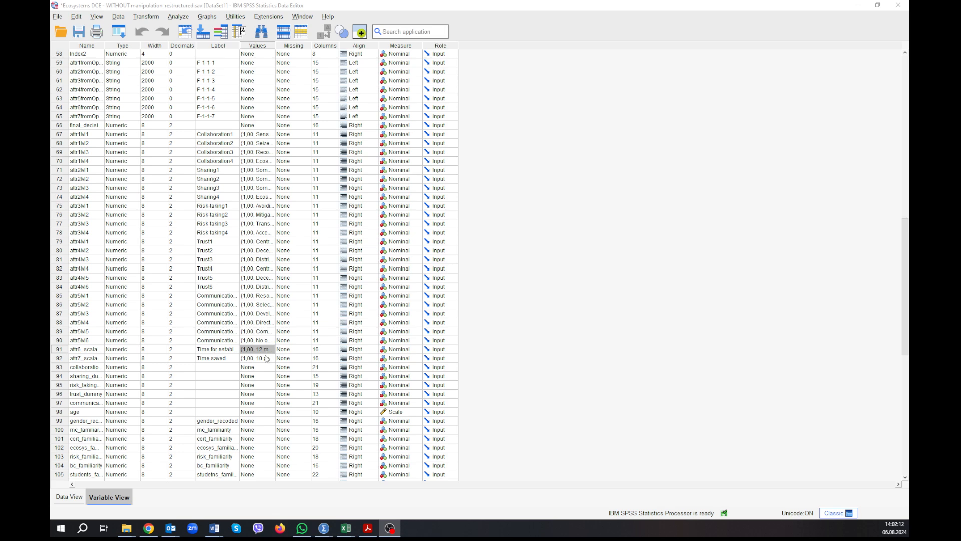
- Review the value labels of the Time saved variable and of attr6_scalable, closing each without changes
left_click(256, 360)
left_click(271, 358)
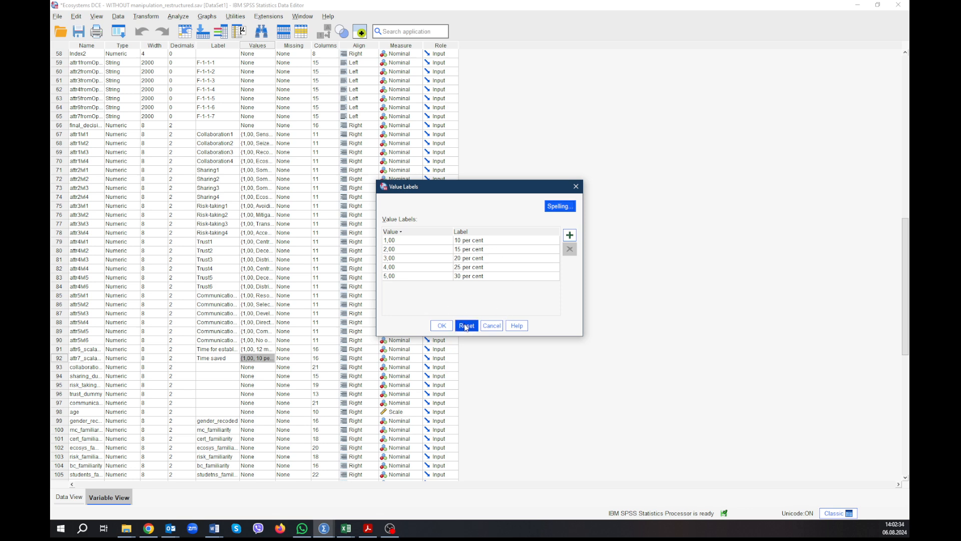
left_click(575, 186)
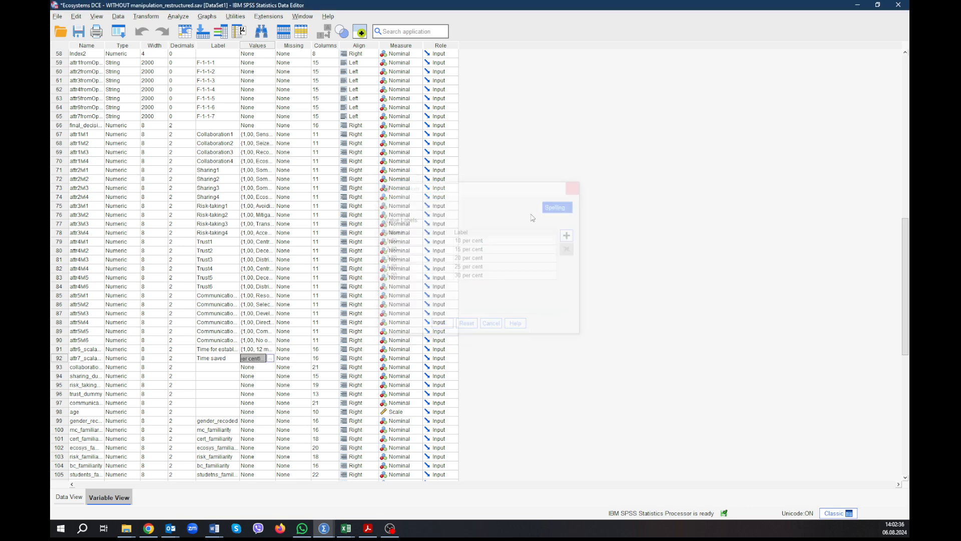
left_click(258, 349)
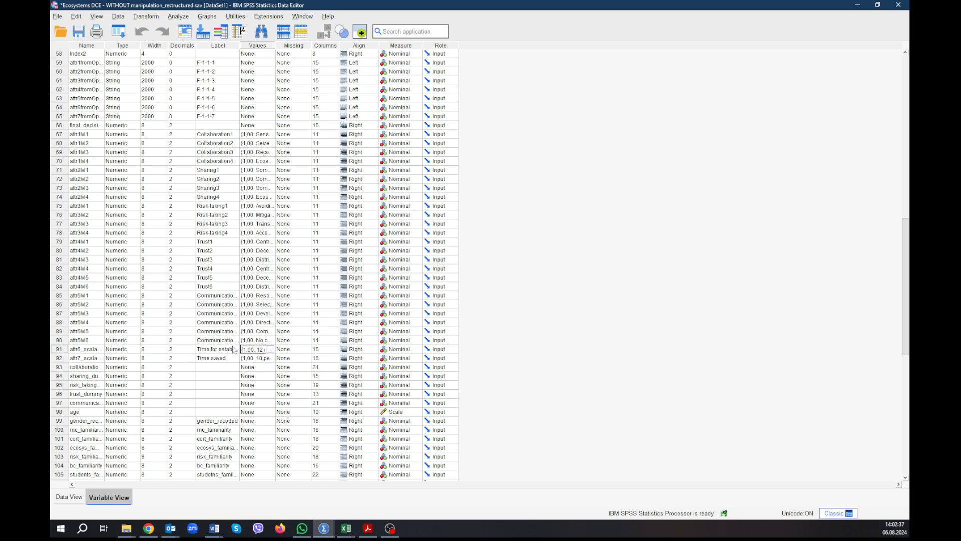
left_click(271, 350)
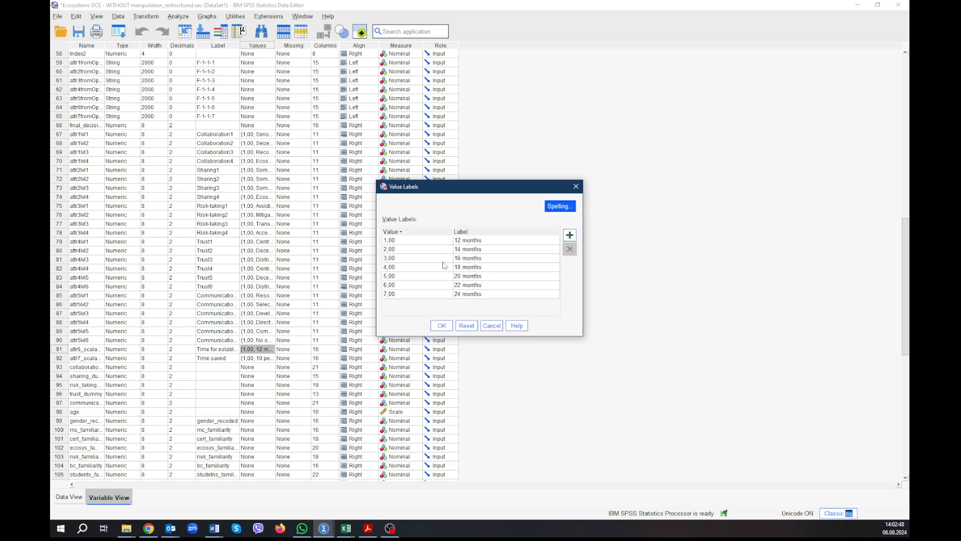
left_click(484, 325)
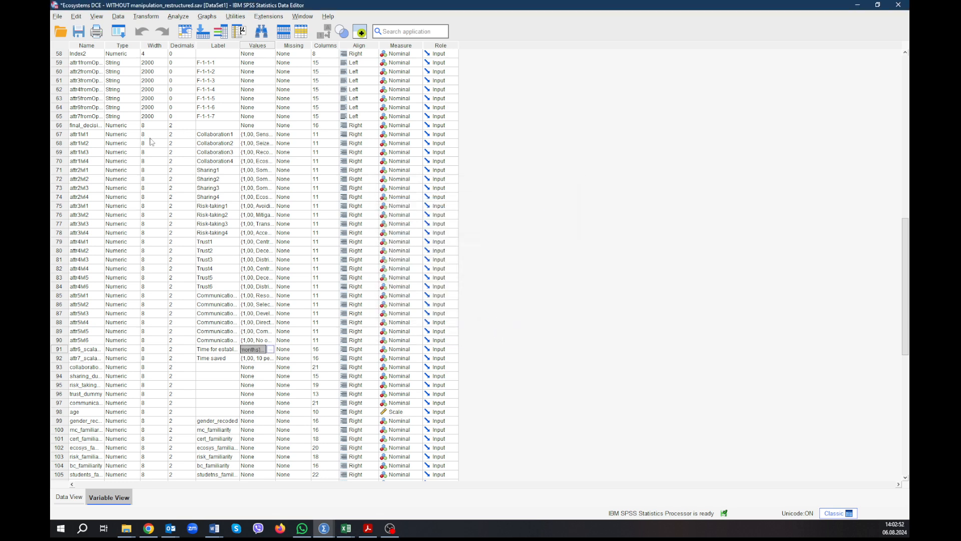
left_click(147, 17)
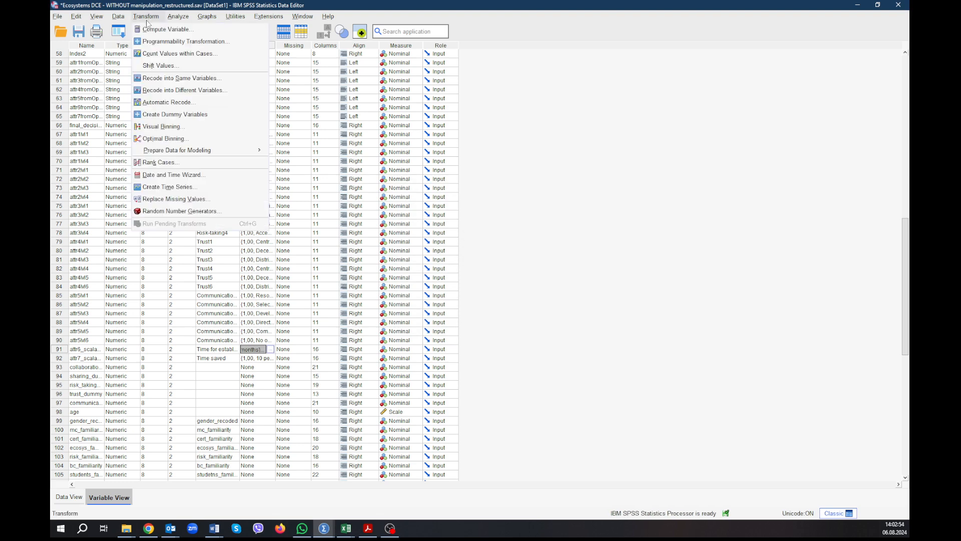
left_click(155, 29)
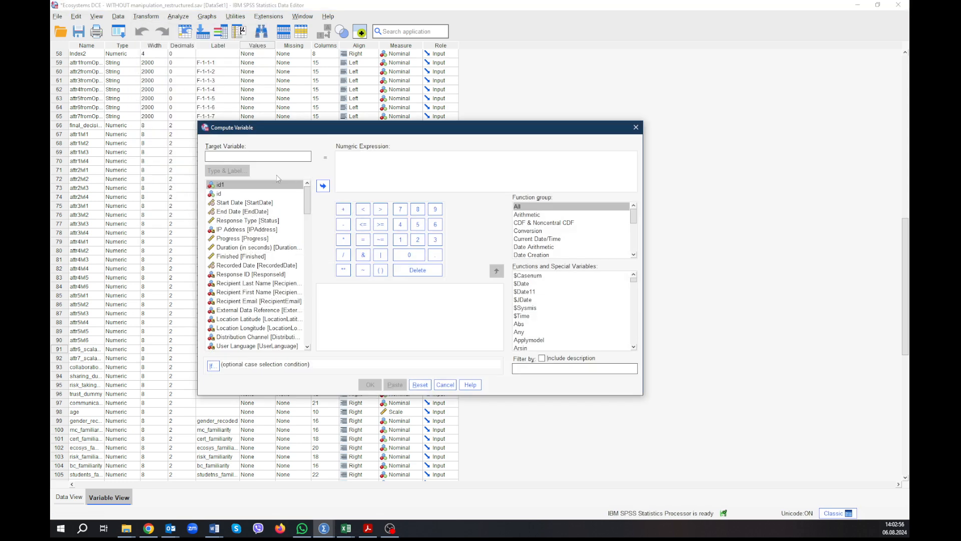
left_click(444, 385)
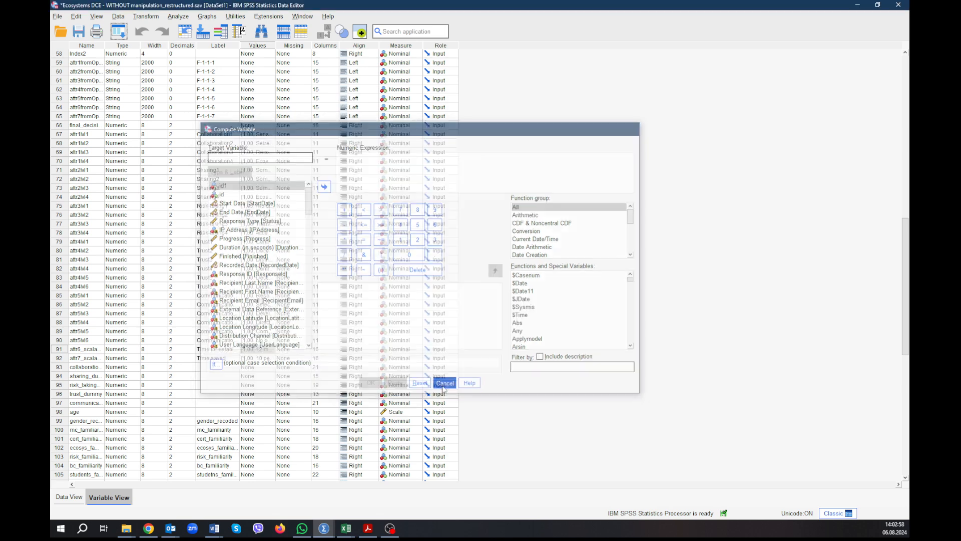
- Review the Recode into Different Variables setup from attr6_scalable to time_recoded, including its old-to-new value mapping, without running it
left_click(118, 31)
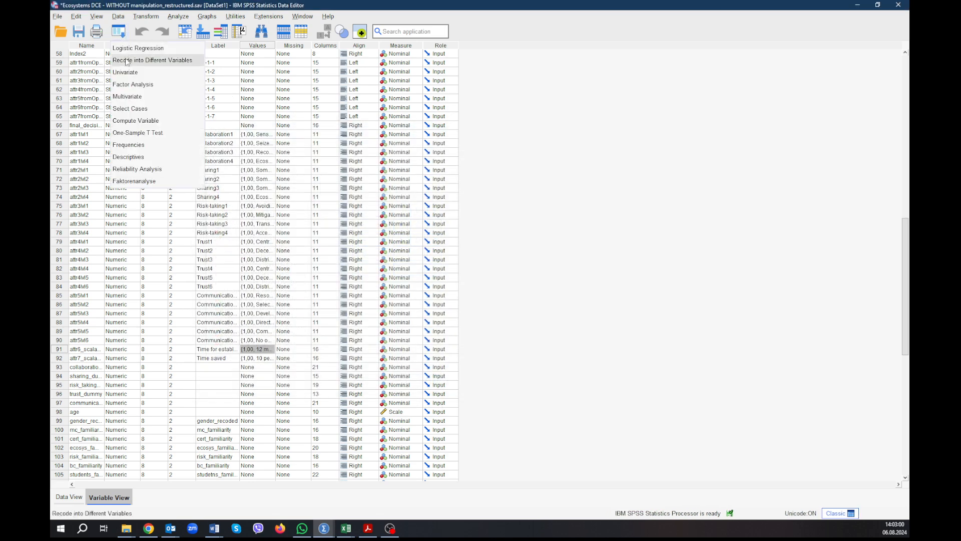
left_click(128, 60)
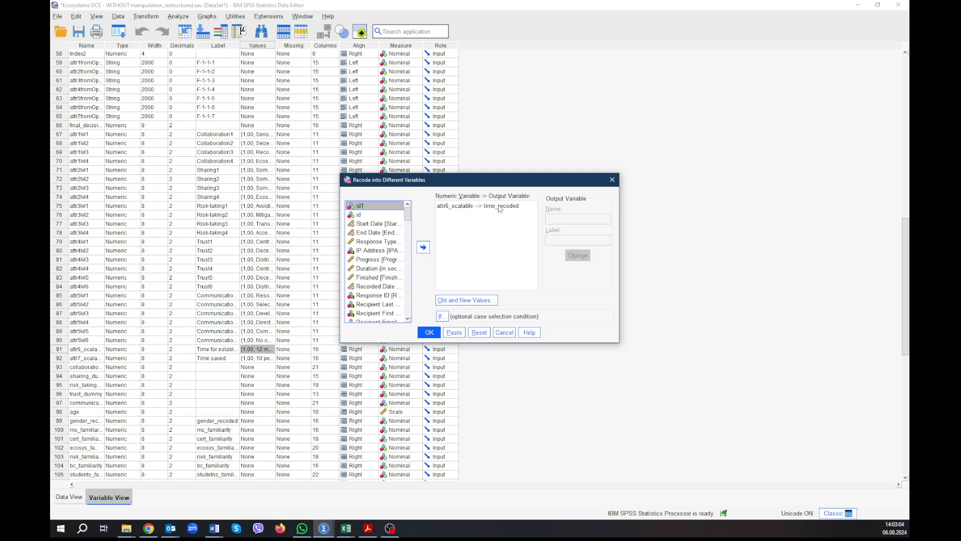
left_click(518, 208)
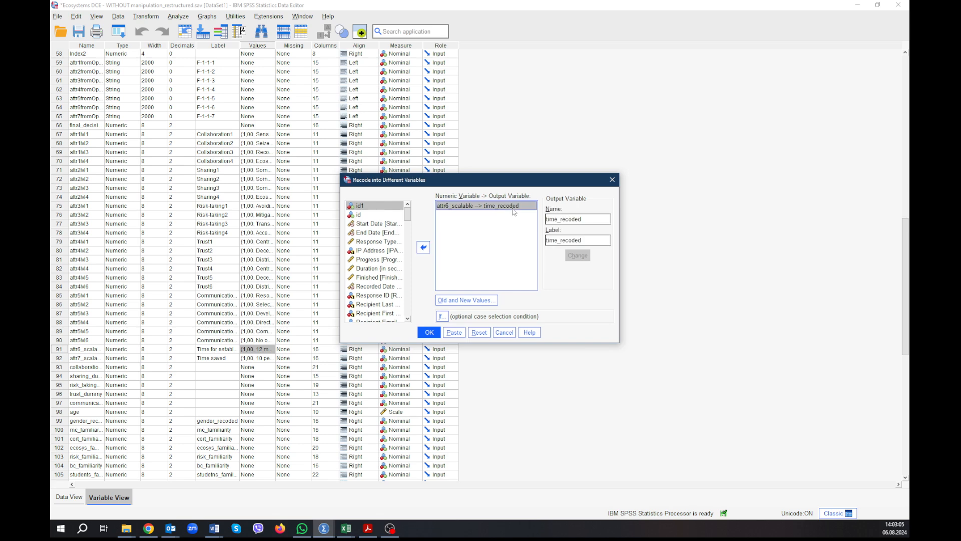
left_click(497, 300)
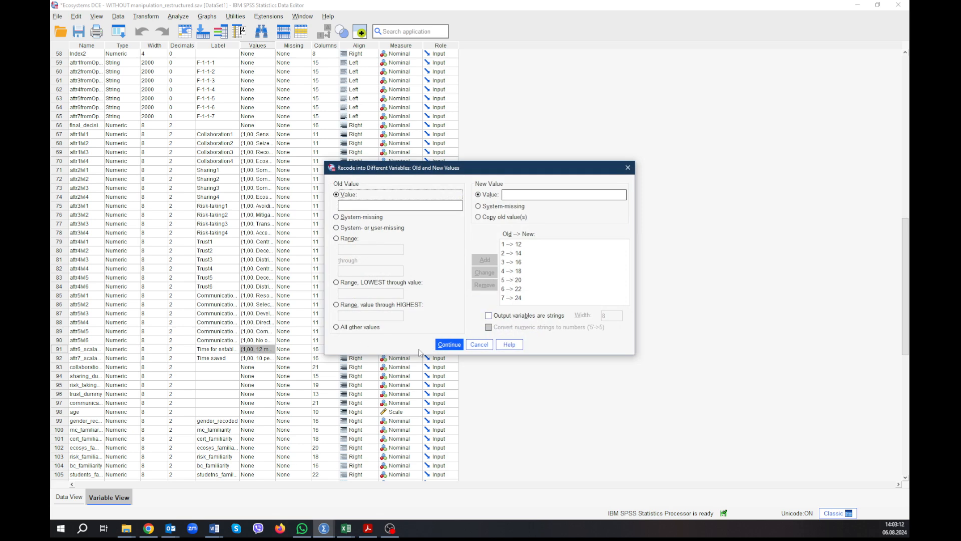
left_click(449, 344)
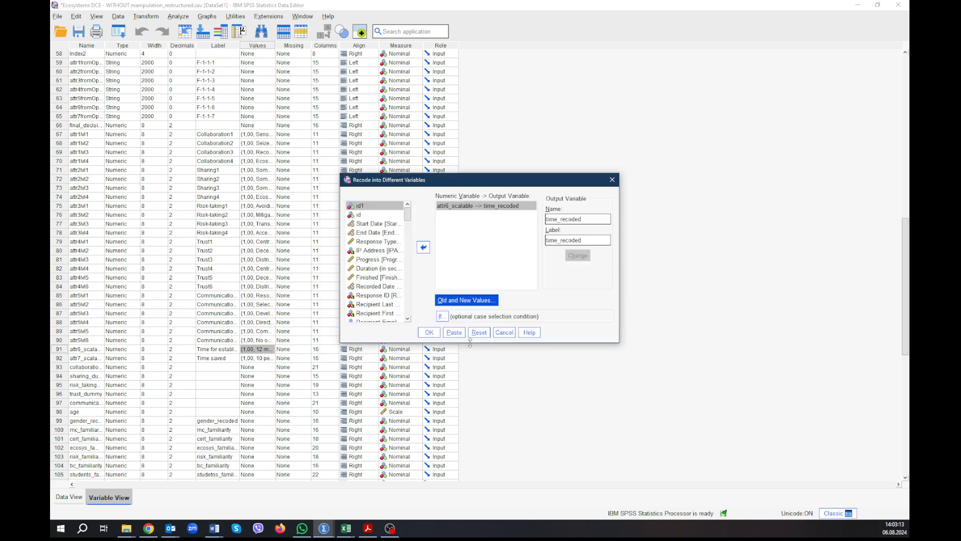
left_click(501, 333)
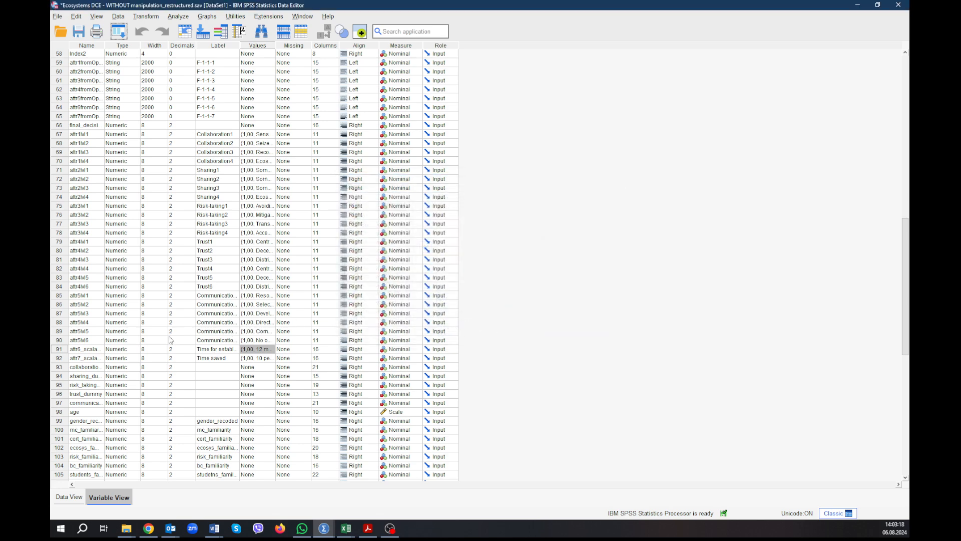
- Locate the time_recoded variable and inspect several of its case values in the data
scroll(241, 308, "down", 1)
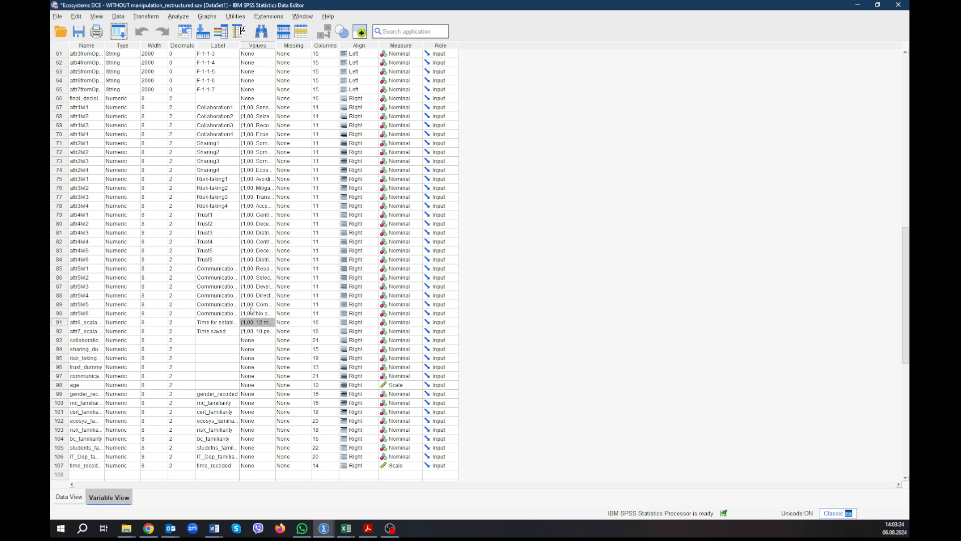
double_click(57, 468)
left_click(553, 70)
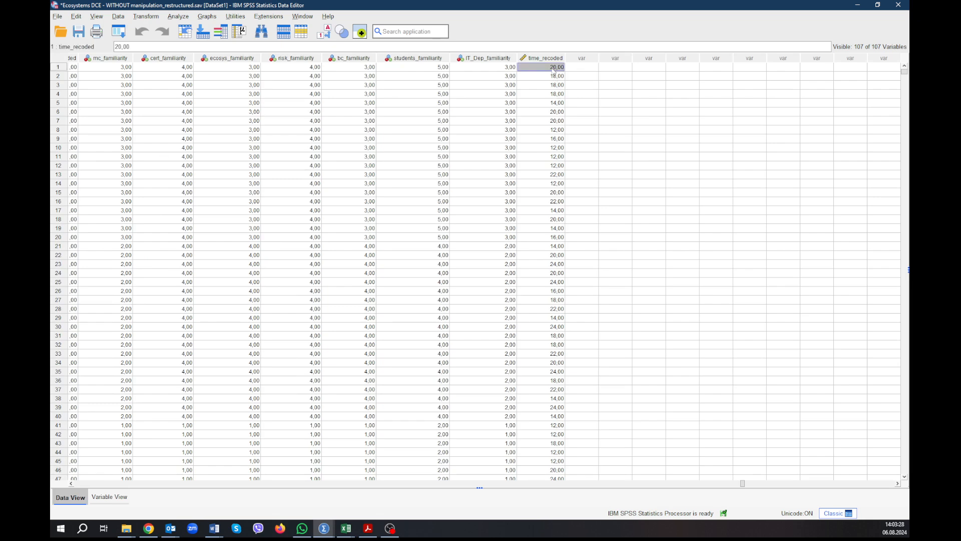
left_click(554, 78)
left_click(554, 122)
left_click(554, 148)
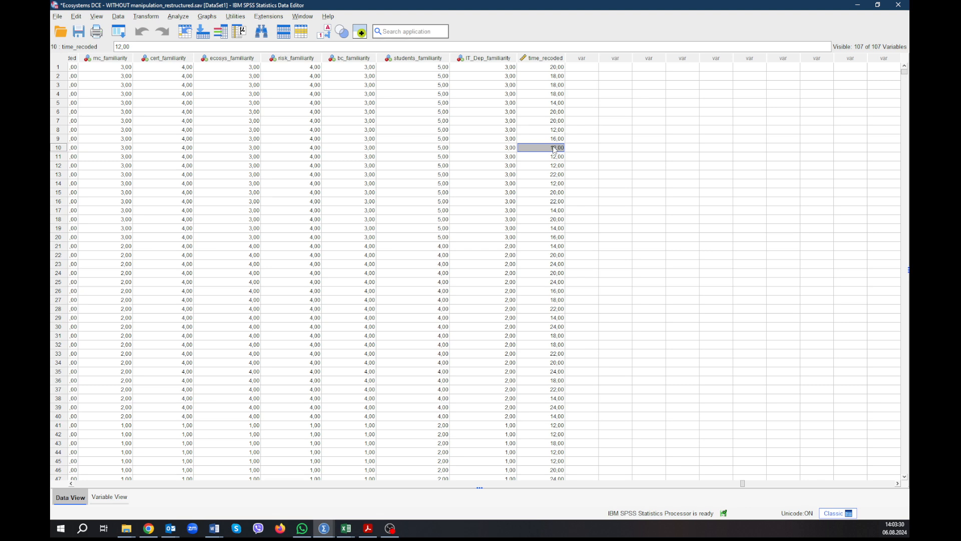
- Switch to the output document and check the covariates in the Logistic Regression setup, including time_recoded, without rerunning it
left_click(324, 528)
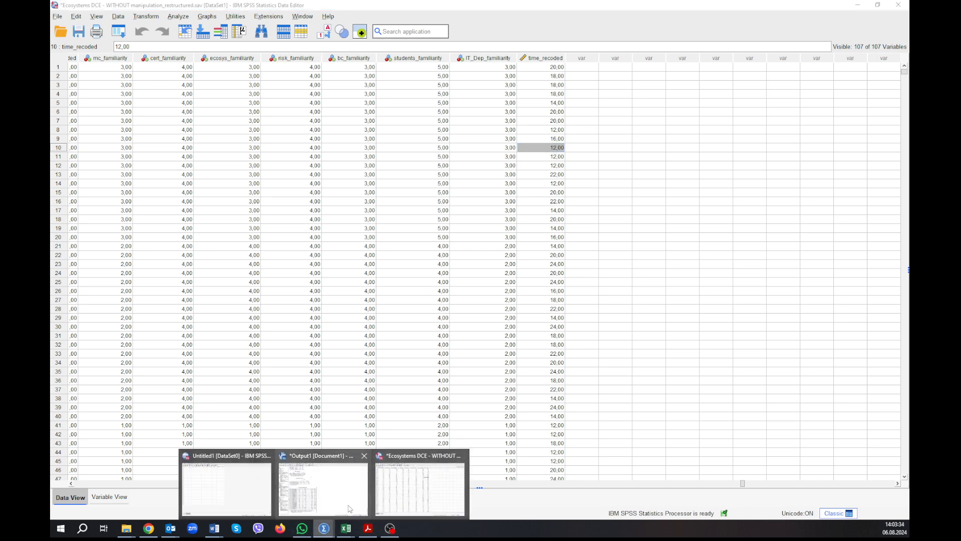
left_click(345, 495)
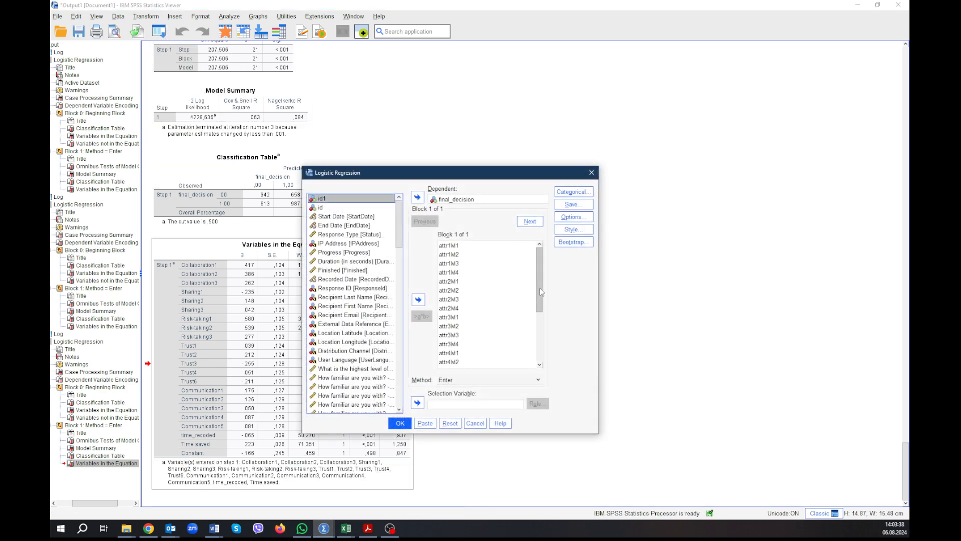
left_click_drag(540, 292, 505, 357)
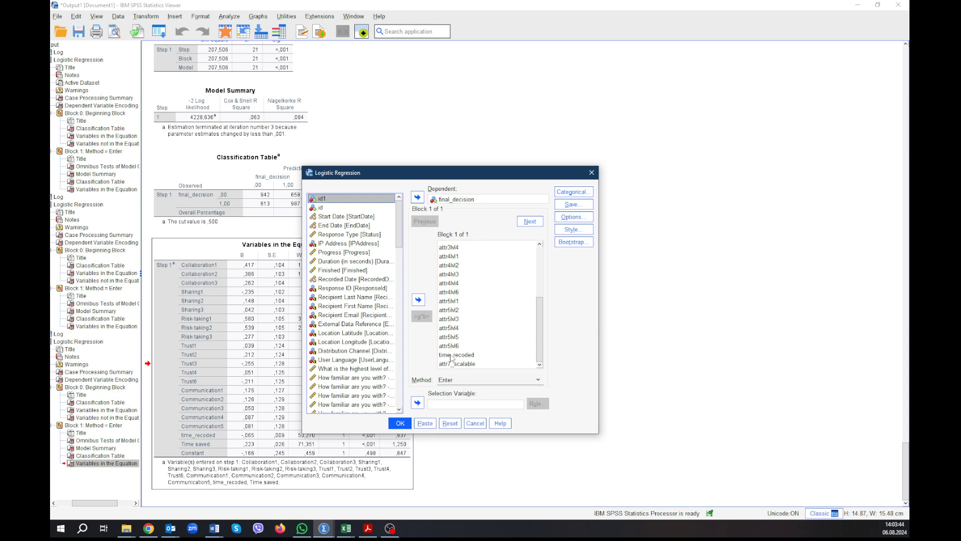
left_click(475, 423)
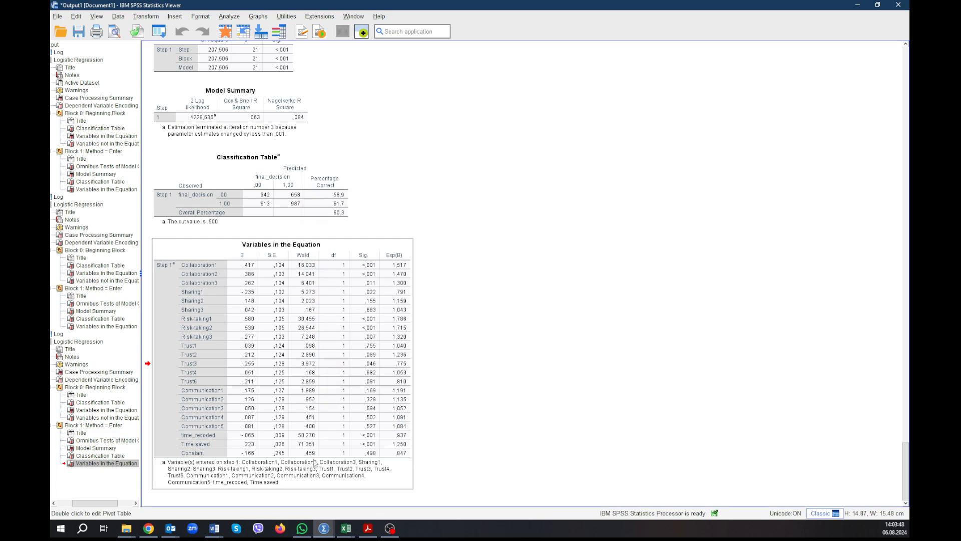
- Switch to the Mappe1 workbook in Excel and examine the willingness to trade time values in column I
mouse_move(345, 528)
left_click(386, 491)
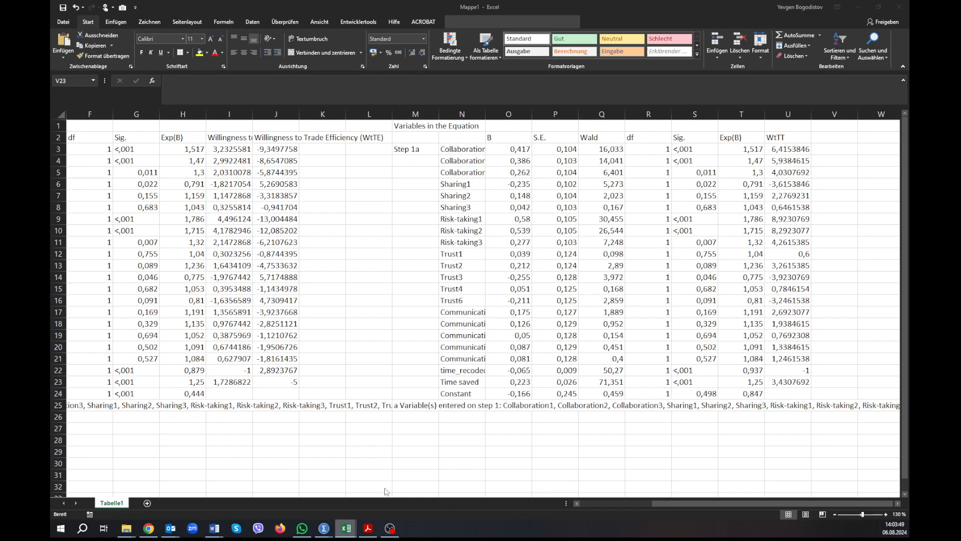
left_click(236, 135)
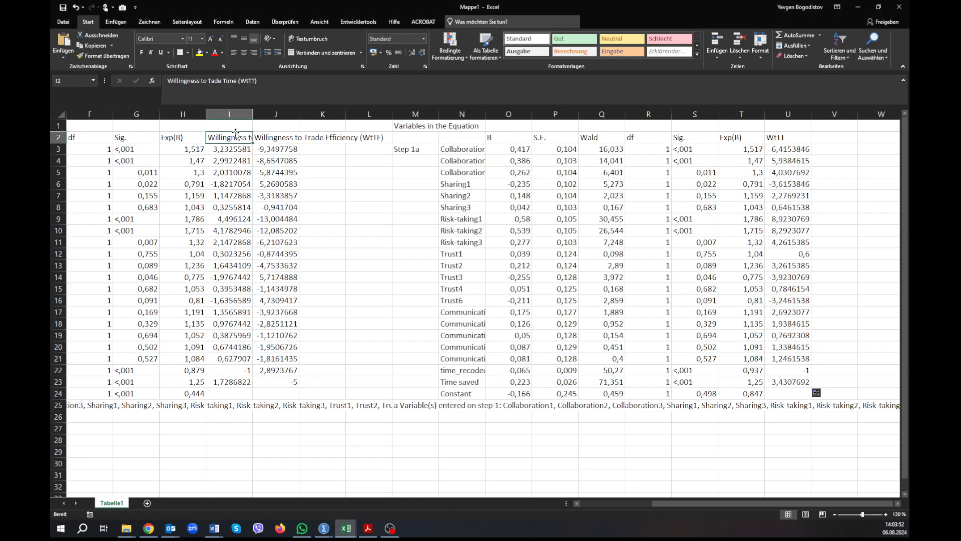
left_click_drag(236, 134, 225, 405)
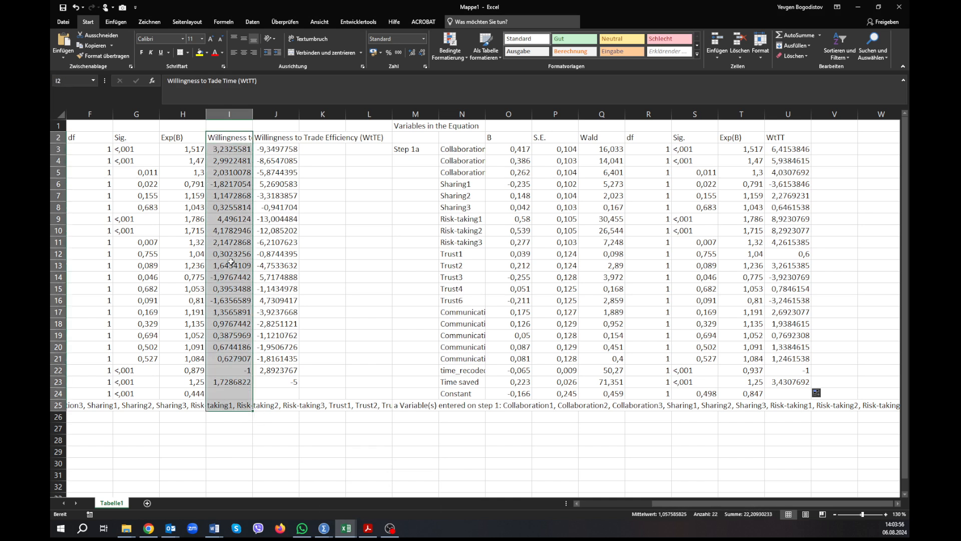
- Inspect the willingness to trade time formula in cell I3, keeping the original formula
left_click(228, 150)
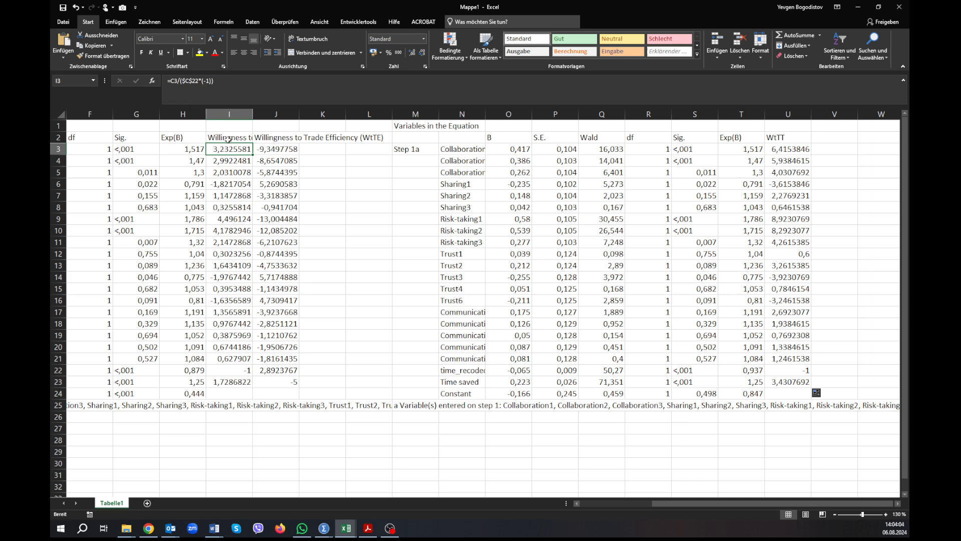
left_click(234, 84)
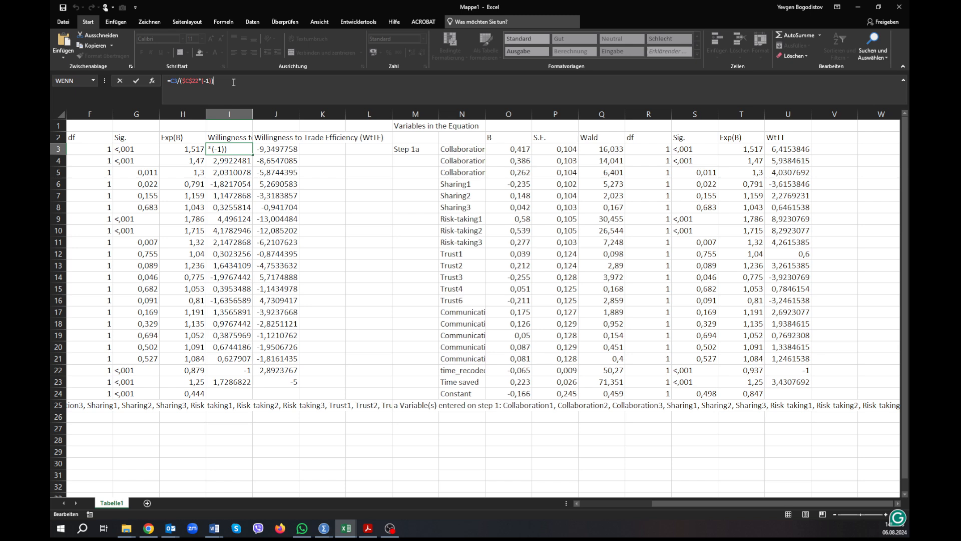
type("^2")
key("BackSpace")
key("BackSpace")
left_click(694, 151)
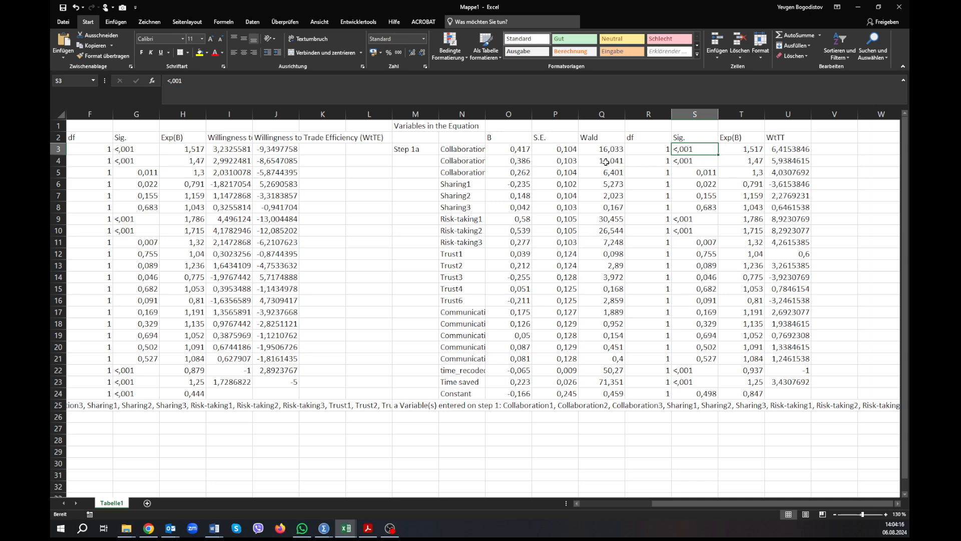
- Compare the B coefficients for time_recoded in O22 and for the original time attribute in C22
left_click(526, 149)
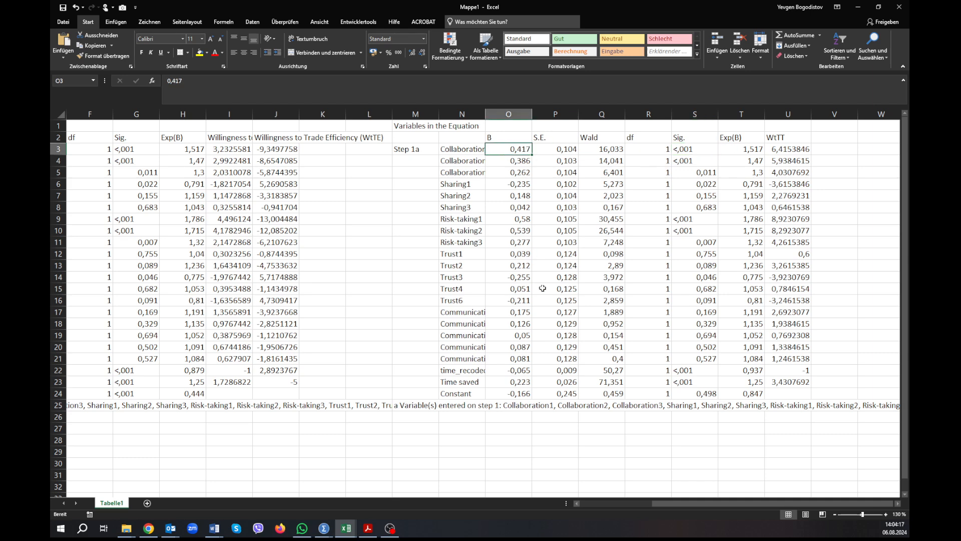
left_click(527, 371)
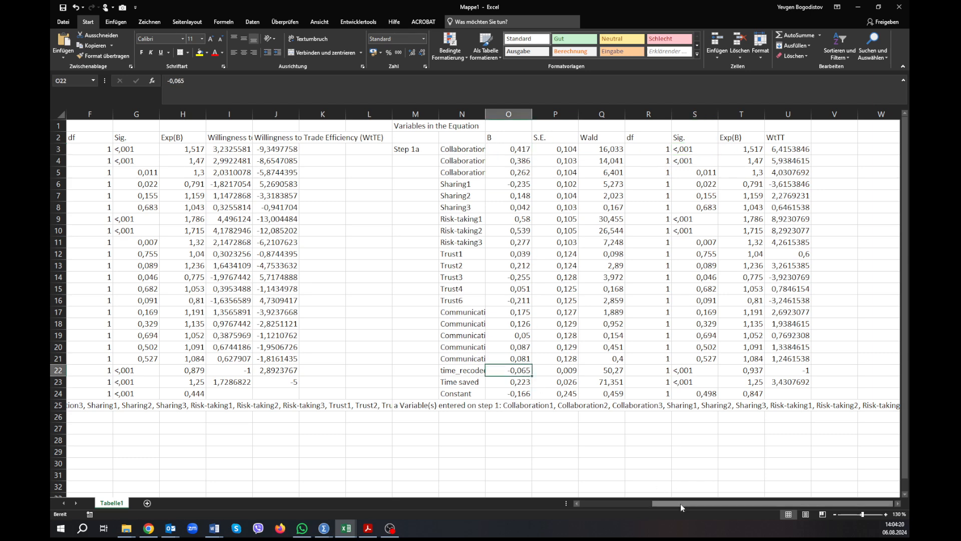
left_click_drag(679, 503, 620, 506)
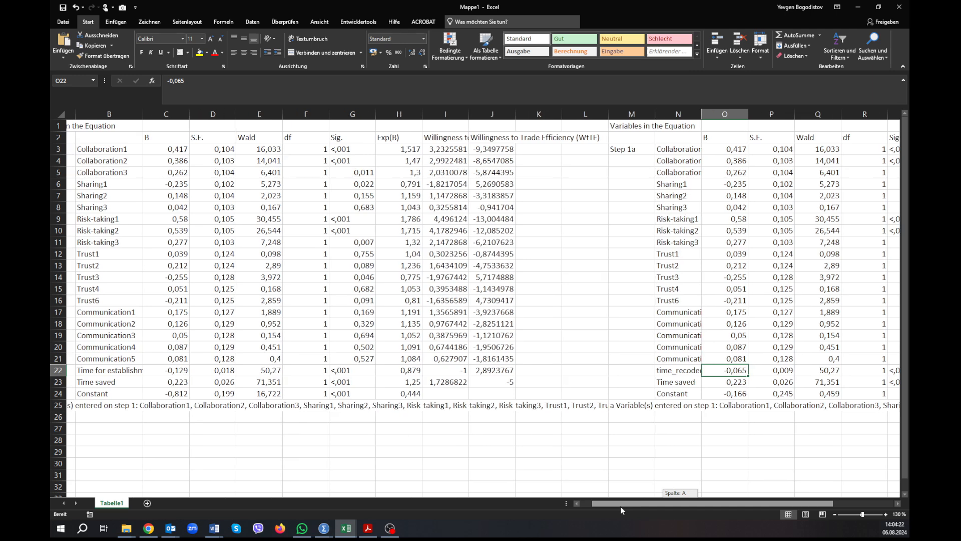
left_click(176, 369)
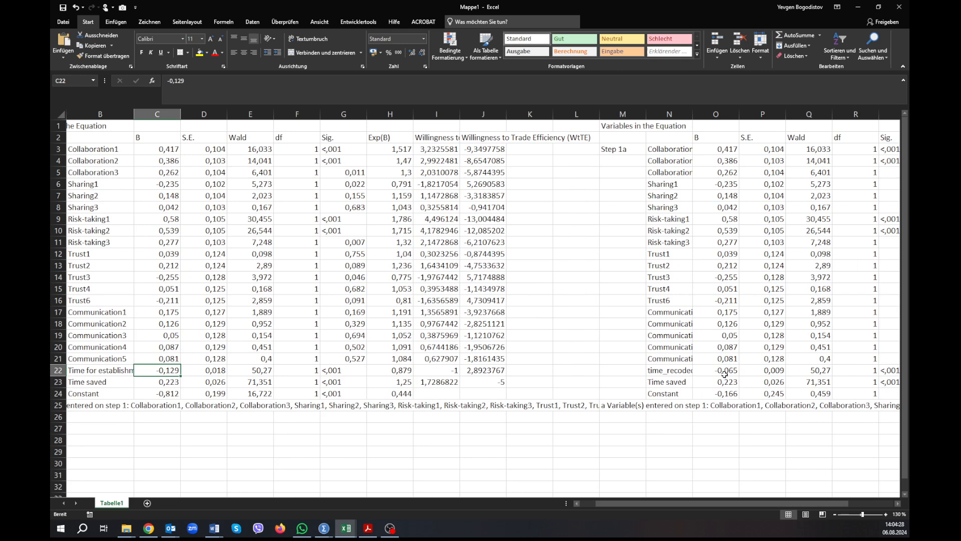
- Compare the WtTT formula in cell U3 with the willingness to trade time formula in I3
left_click_drag(744, 502, 795, 506)
left_click(834, 152)
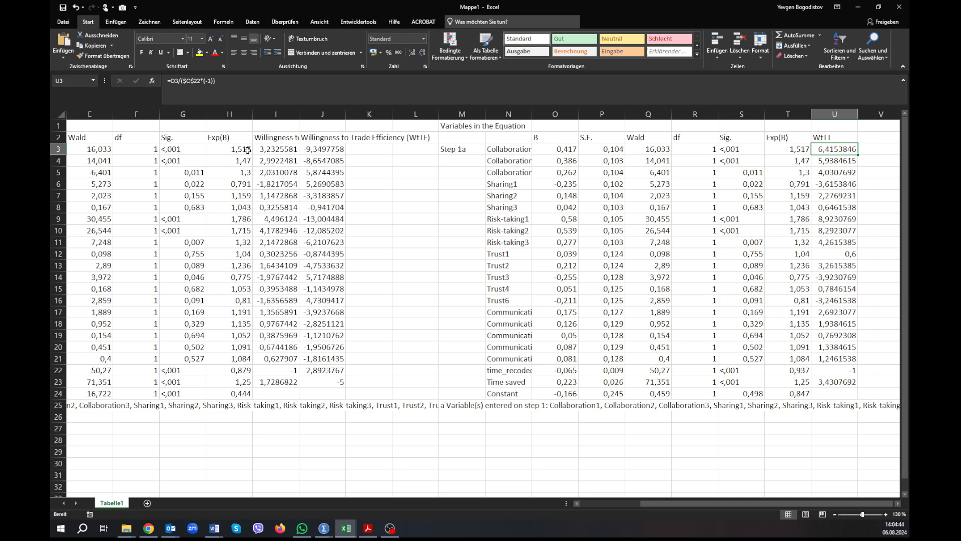
left_click(267, 147)
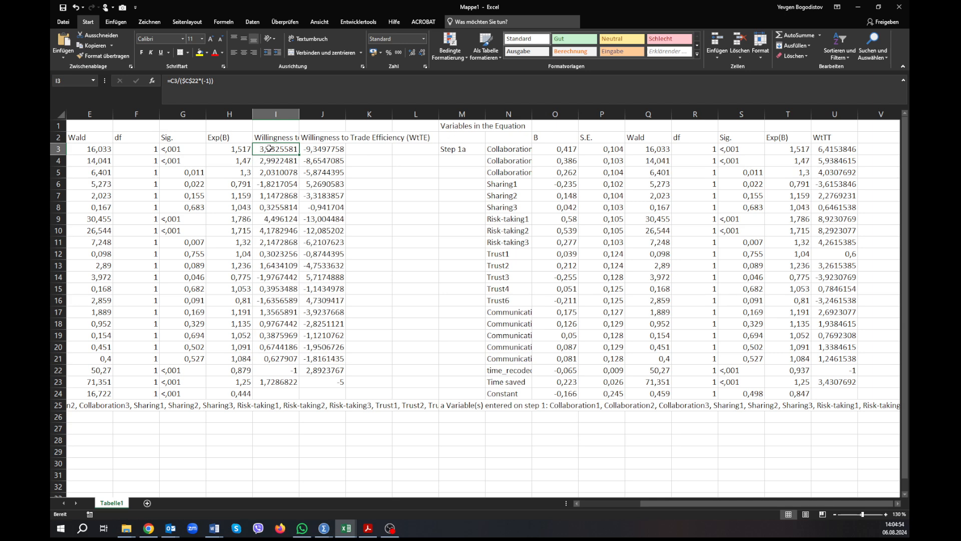
- Examine the willingness to trade time values by selecting I3 through I15, and return to cell I3
key("shift+Down")
key("shift+Down")
key("shift+Down")
key("shift+Down")
key("shift+Down")
key("shift+Down")
key("shift+Down")
key("shift+Down")
key("shift+Down")
key("shift+Down")
key("shift+Down")
key("shift+Down")
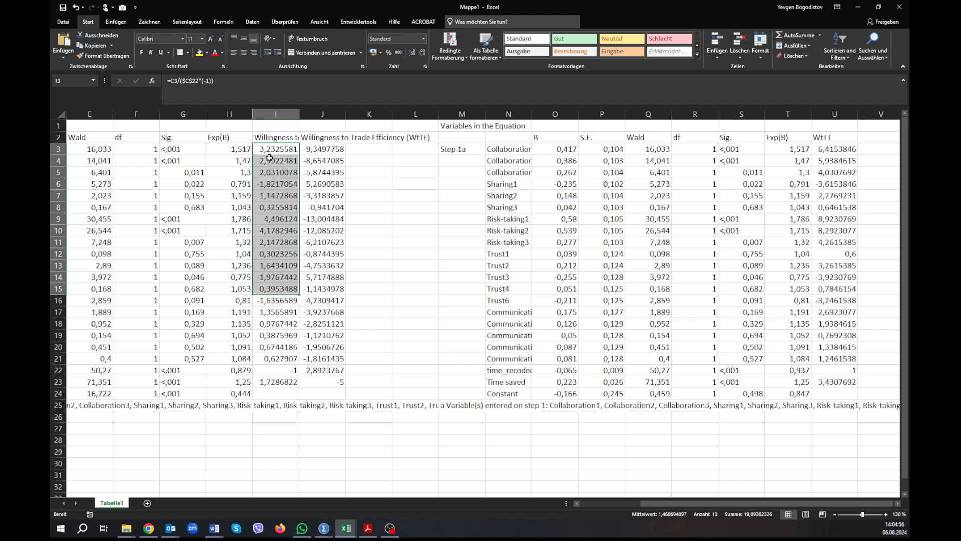
left_click(270, 157)
left_click(272, 151)
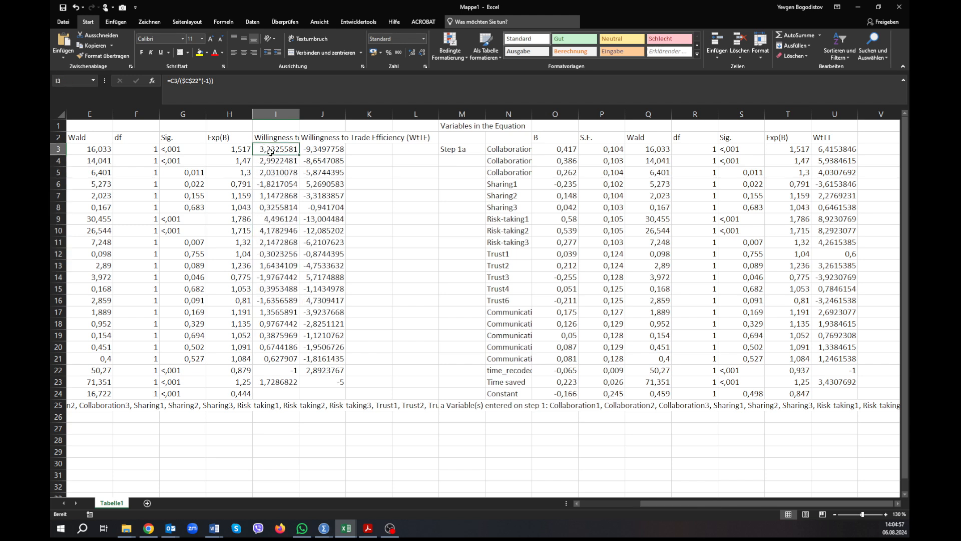
- Multiply the willingness to trade time formula in I3 by 2, as =C3/($C$22*(-1))*2, and fill it down through I23
left_click(829, 152)
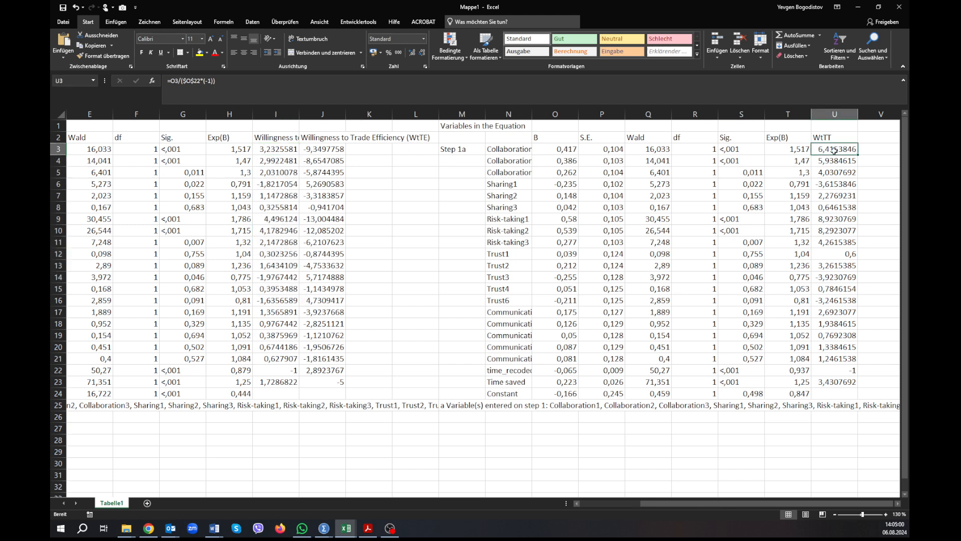
left_click(293, 150)
left_click(251, 85)
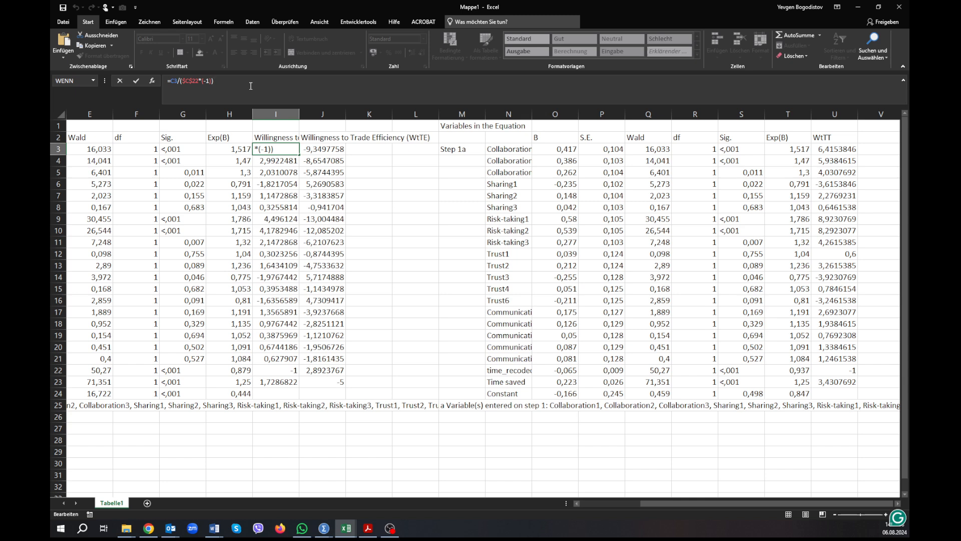
type(")*")
key("Return")
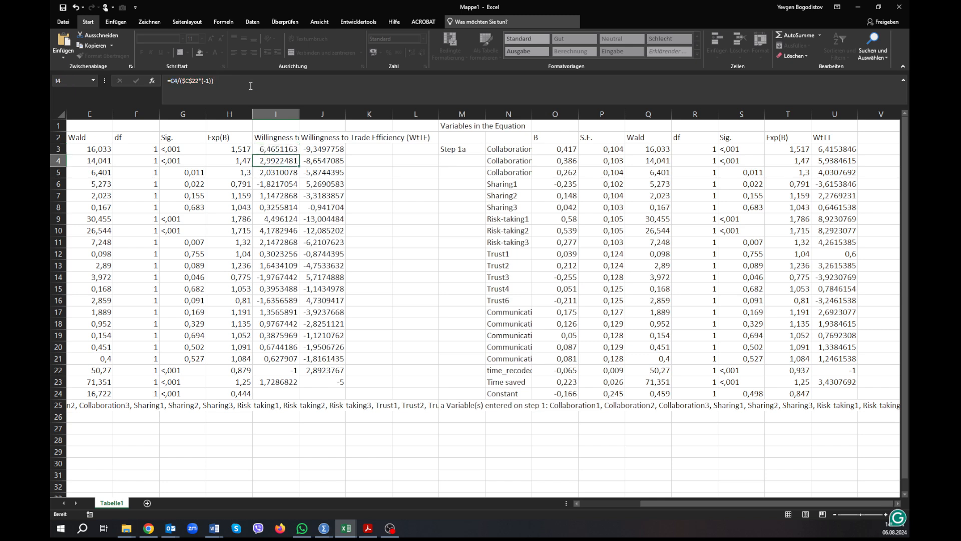
left_click(292, 149)
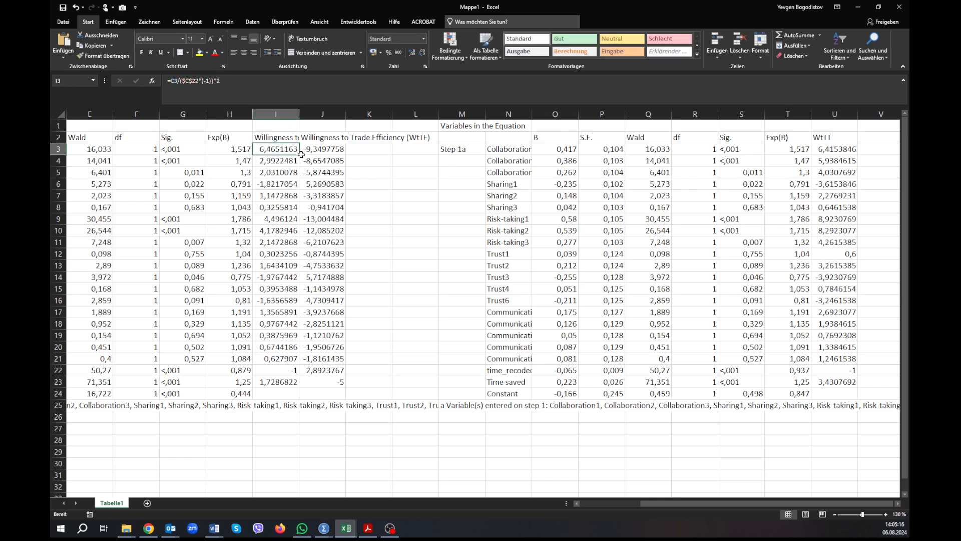
left_click_drag(300, 154, 281, 386)
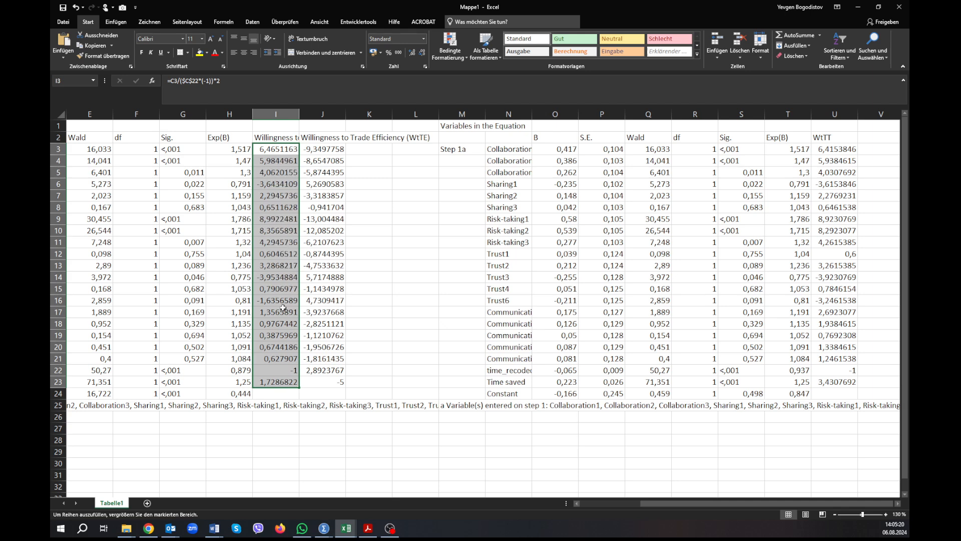
- Compare the WtTT calculation in U3 and the B coefficient for Time saved in O23 with the doubled willingness to trade time values in column I
left_click(843, 153)
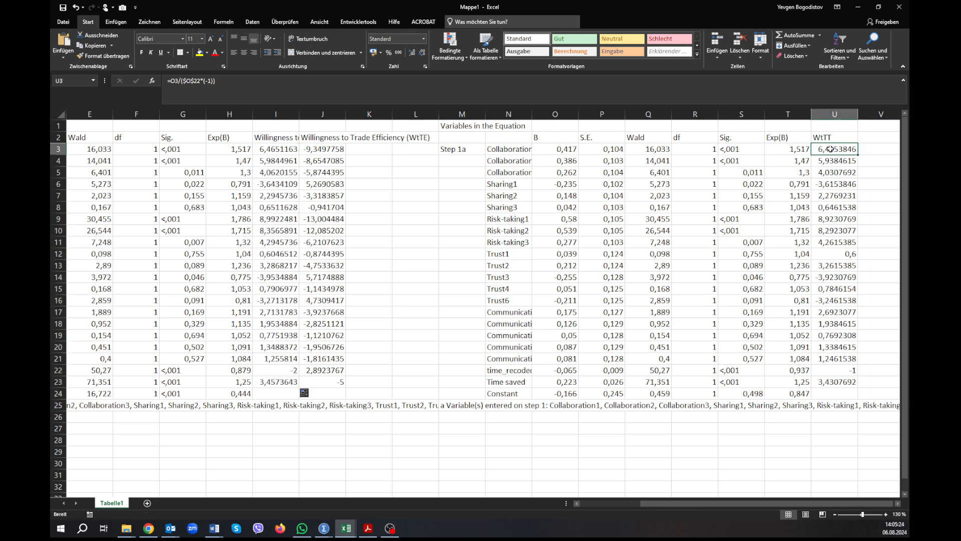
left_click(574, 381)
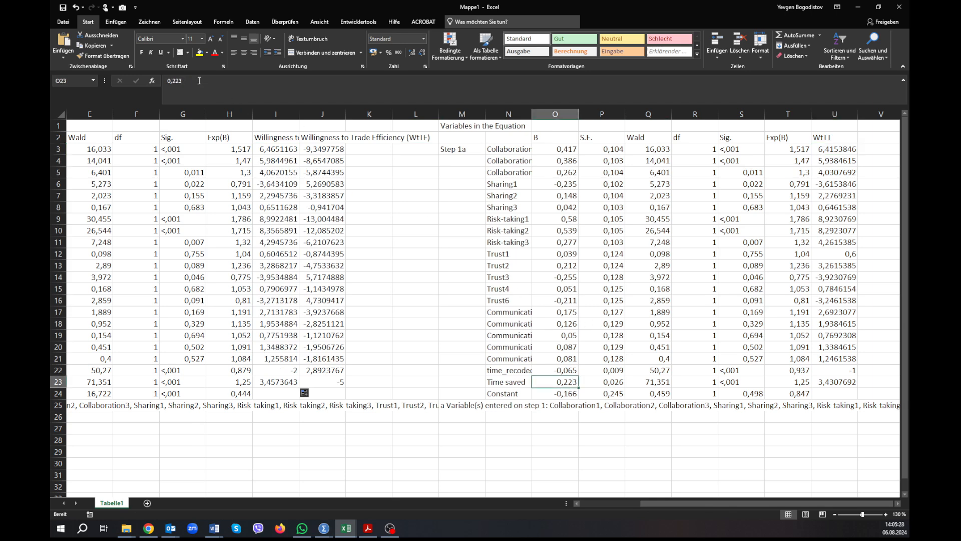
left_click(731, 361)
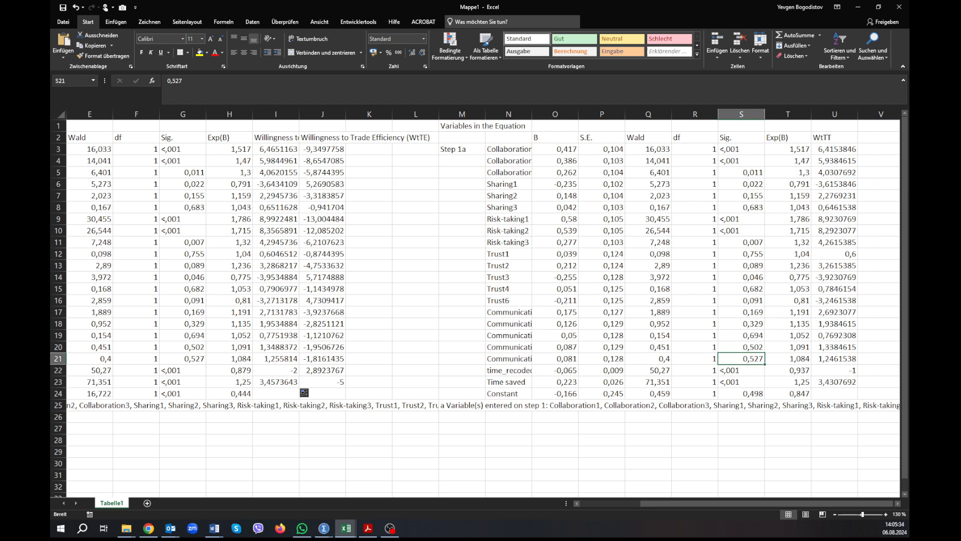
left_click(268, 149)
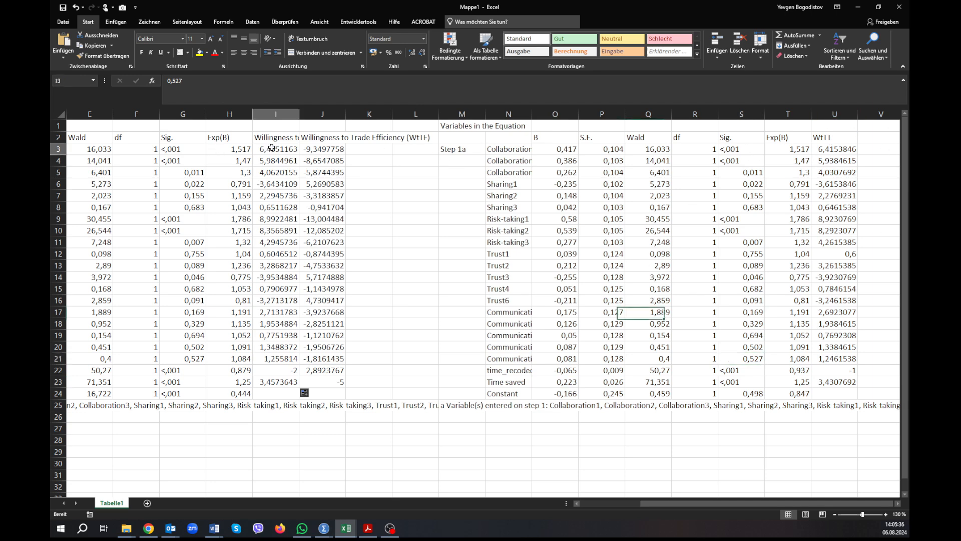
left_click(285, 127)
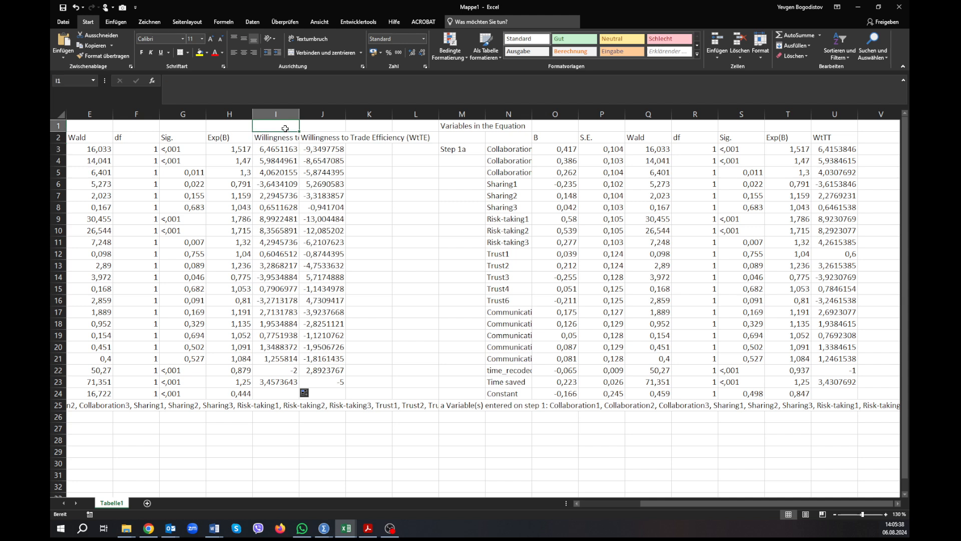